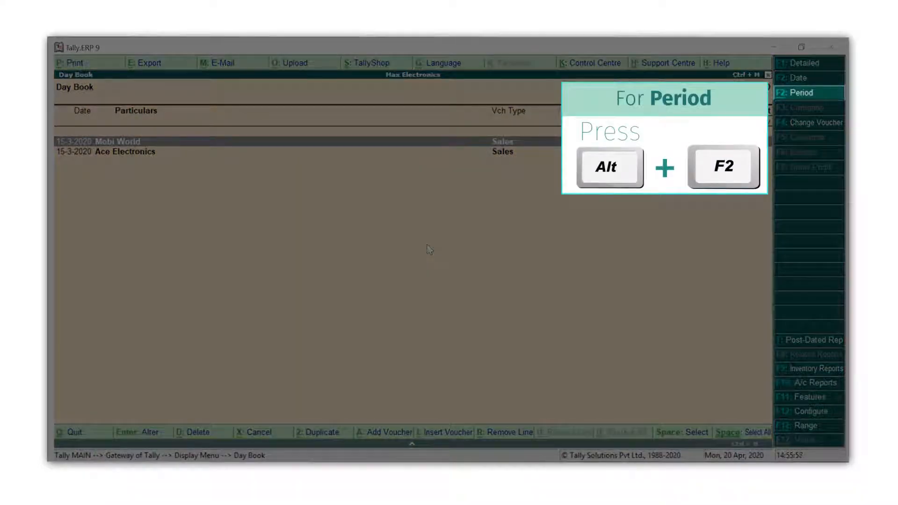
Set the Day Book period from 1-2-2020 to 31-3-2020
key(alt+F2)
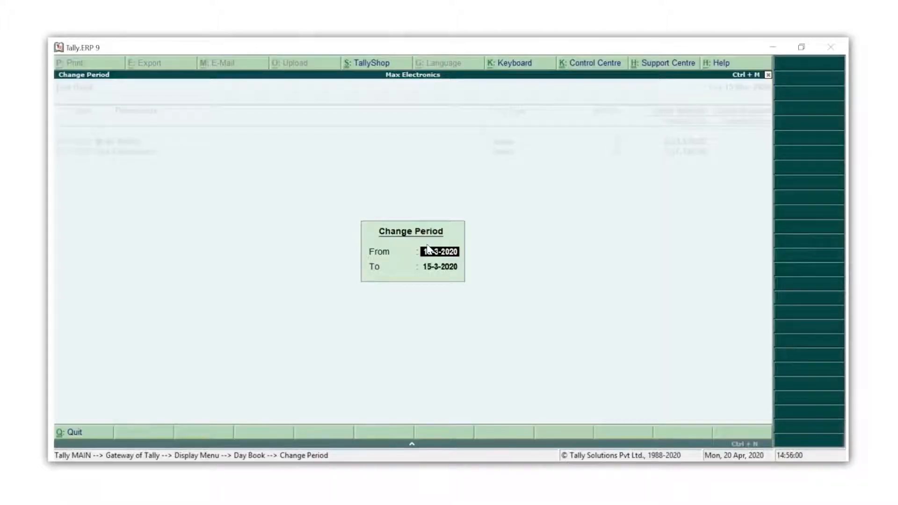
text(1-2)
key(Return)
text(31/3/2020)
key(Return)
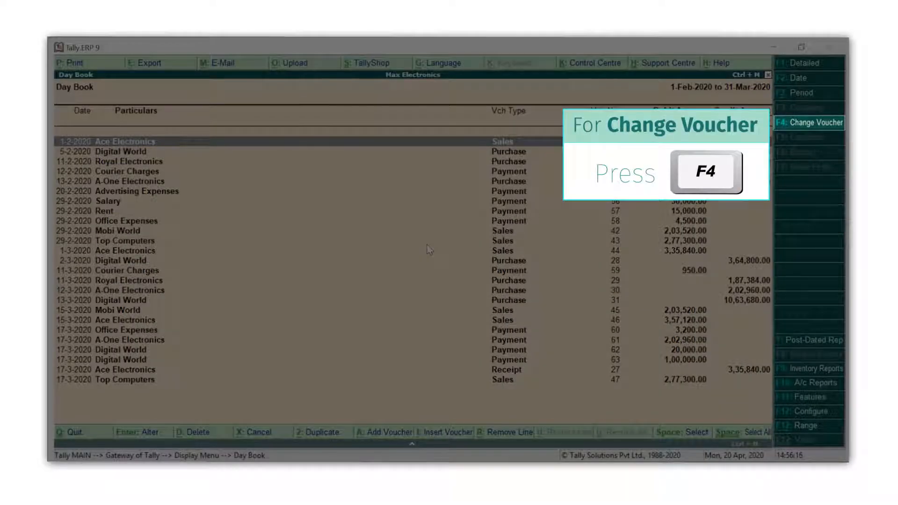
Change the Day Book's voucher type to Payment so only payment vouchers are listed
key(F4)
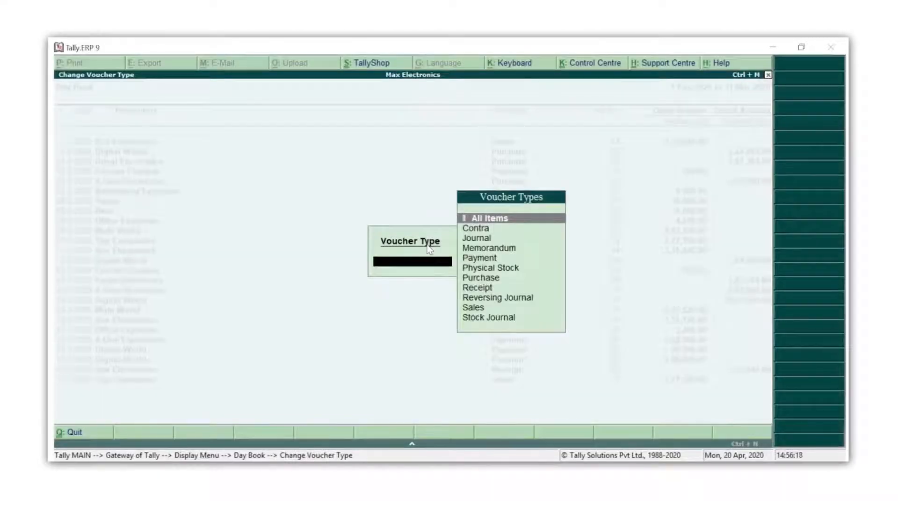
key(Down)
key(Down)
key(Down)
key(Down)
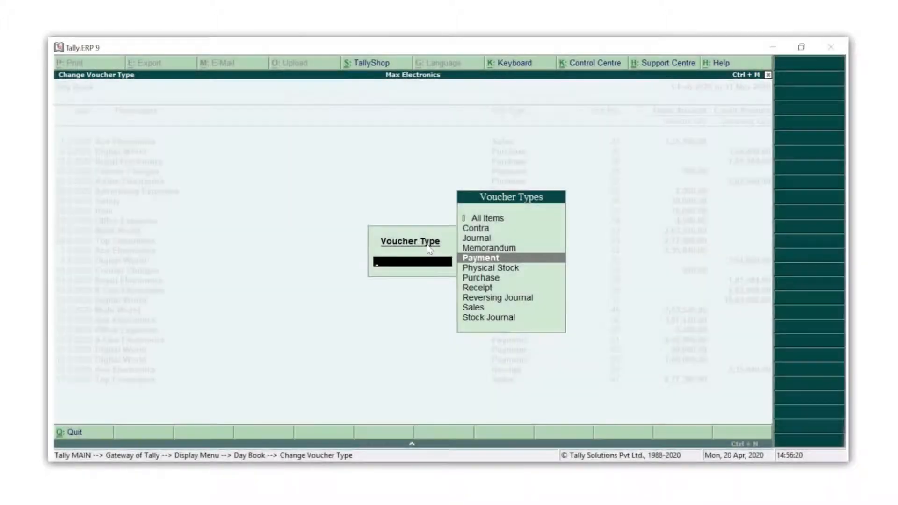
key(Return)
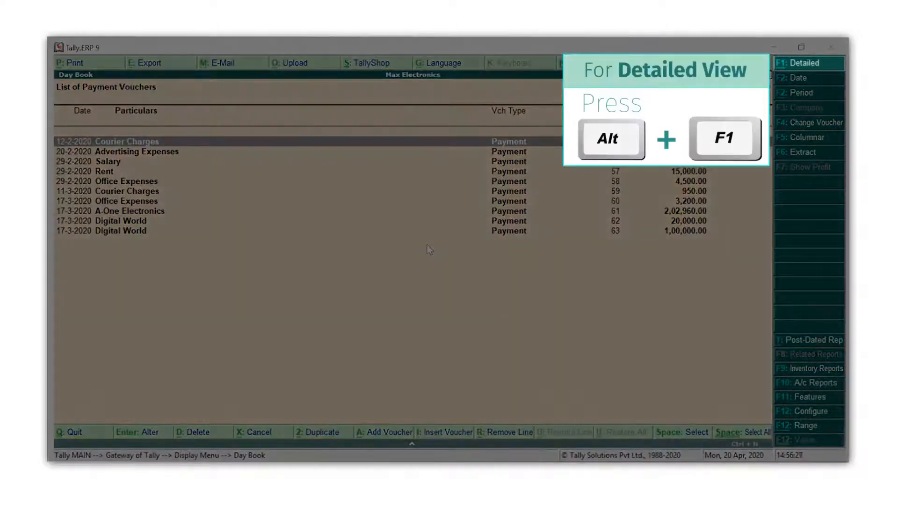
Switch the payment voucher list to detailed view and configure it to show bank details also
key(alt+F1)
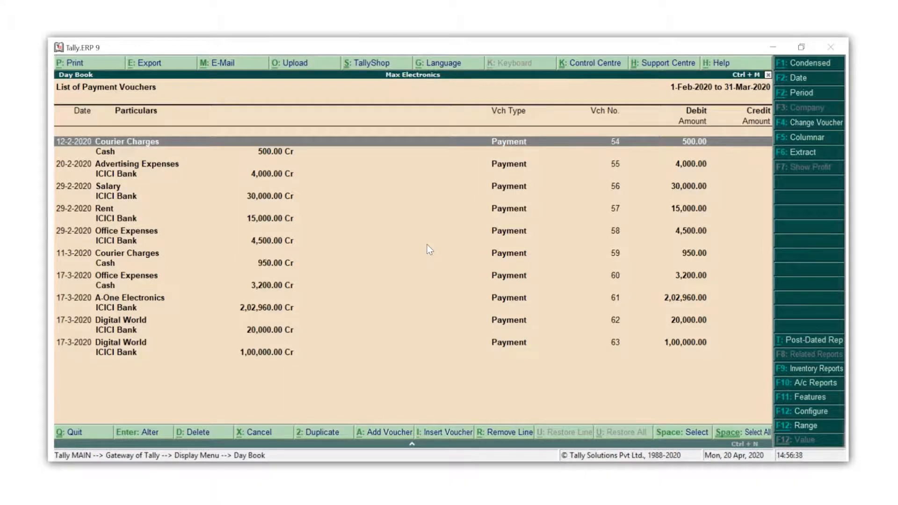
key(F12)
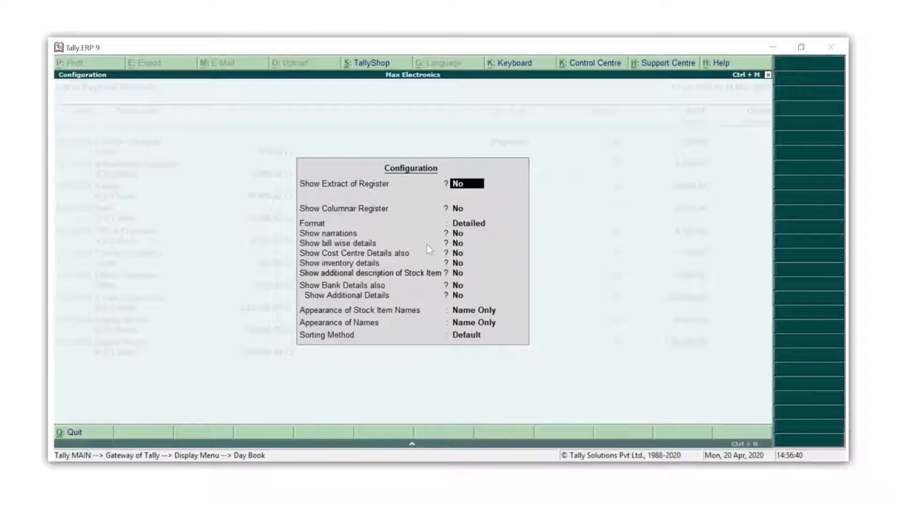
key(Return)
key(Return)
key(Return)
key(Return)
key(Return)
key(Return)
key(Return)
key(Return)
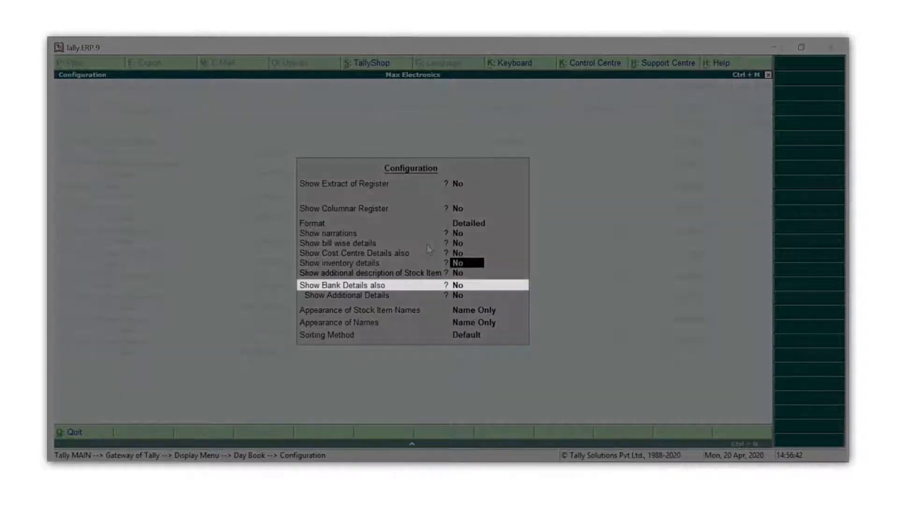
text(y)
key(Return)
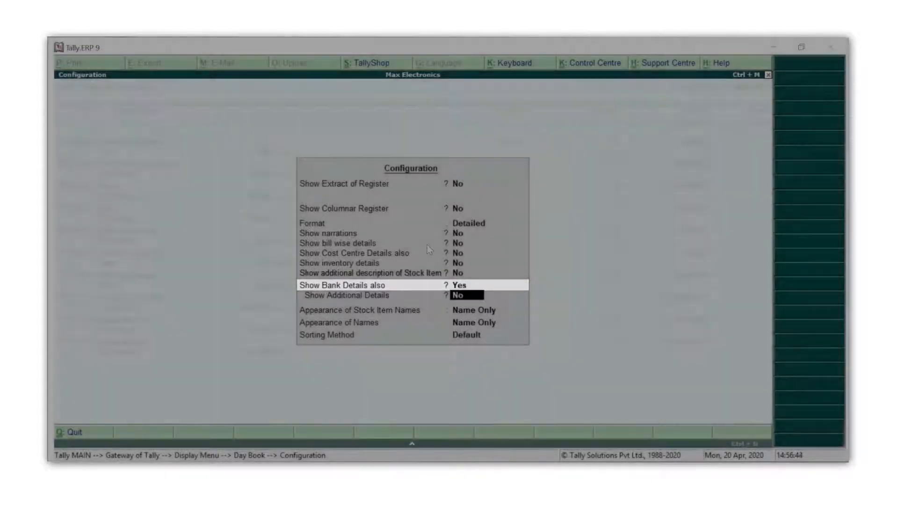
key(Return)
key(Return)
key(Return)
key(Return)
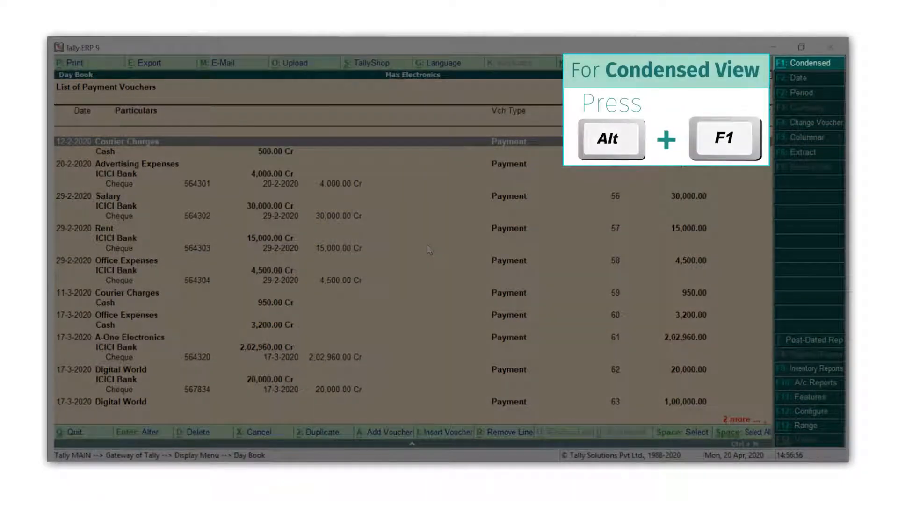
Return the list to condensed view and duplicate the Rent payment voucher dated 29-2-2020
key(alt+F1)
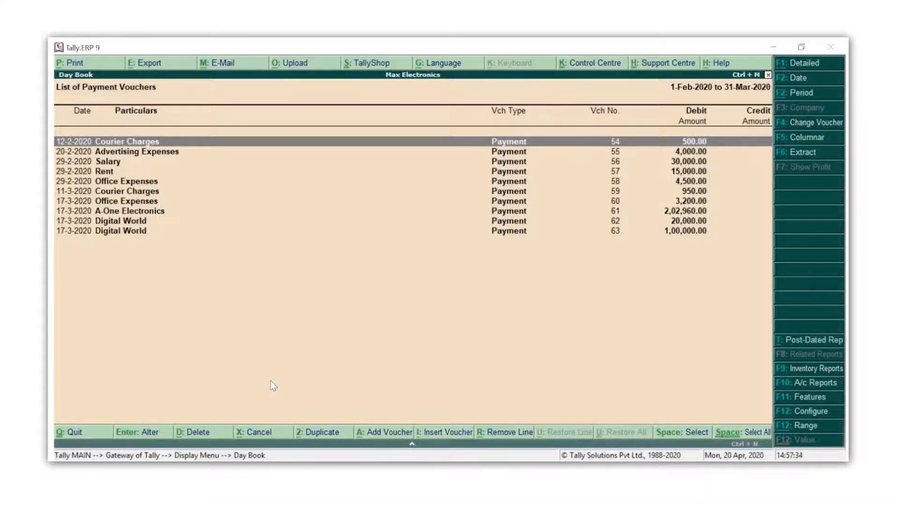
key(Down)
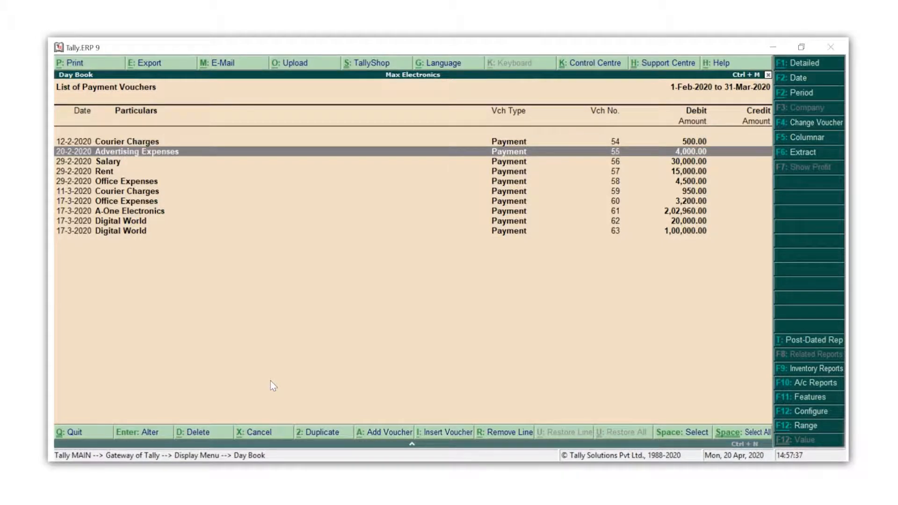
key(Down)
key(Down)
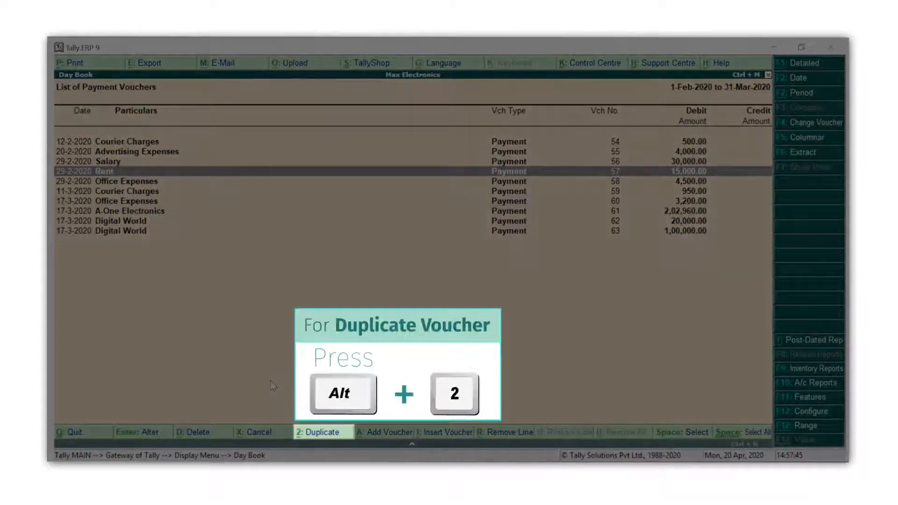
key(alt+2)
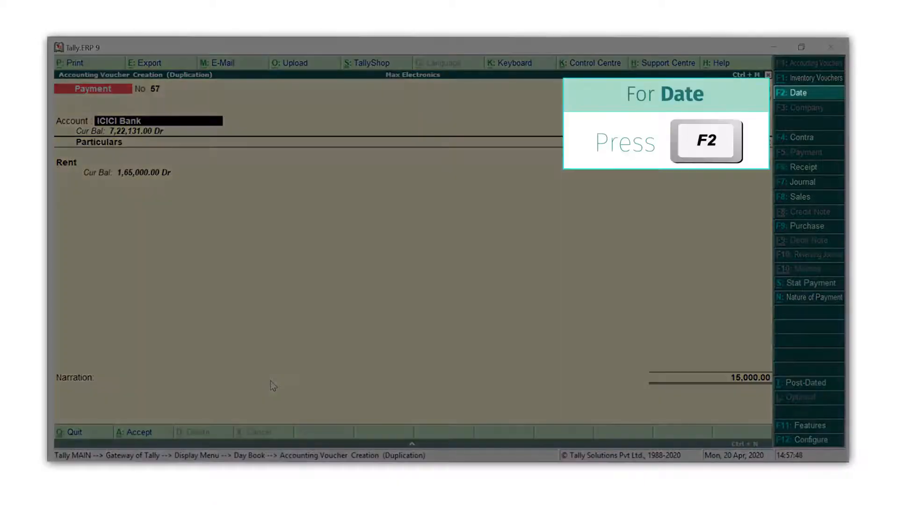
Set the duplicated rent voucher's date to 31/3/2020
key(F2)
text(31/3/2020)
key(Return)
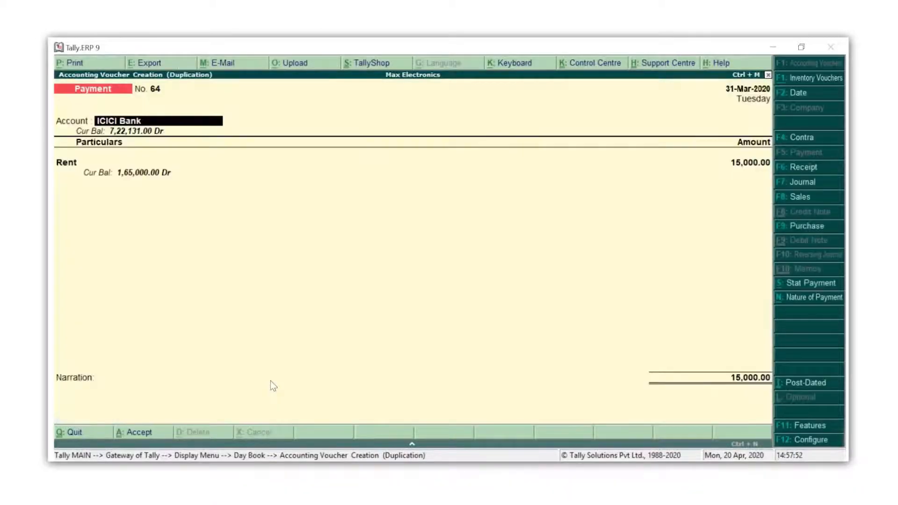
Enter 564312 as the cheque number in the duplicated rent voucher's bank details and accept the voucher
key(Return)
key(Return)
key(Return)
text(564312)
key(Return)
key(Return)
key(Return)
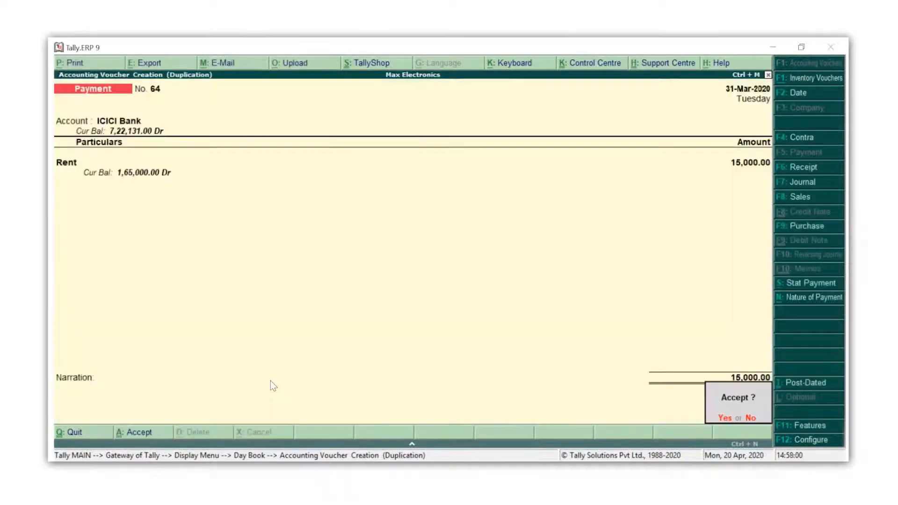
key(Return)
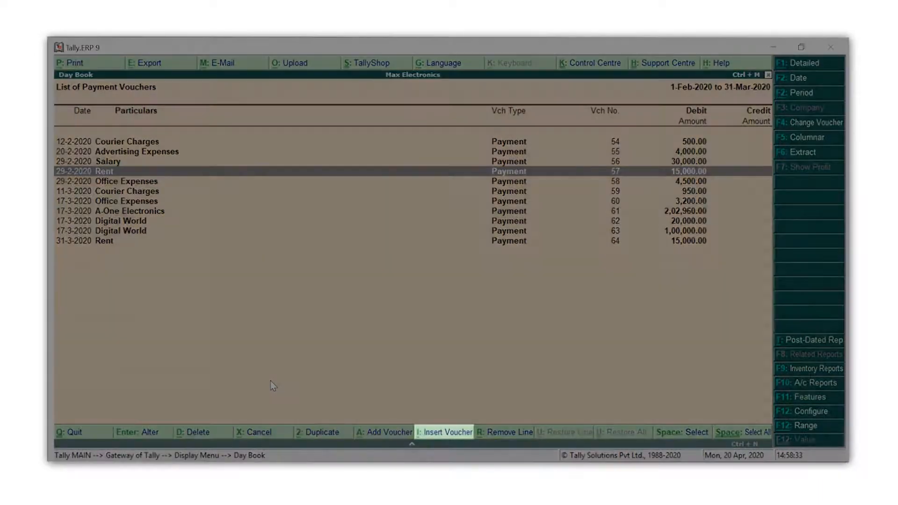
Add a new payment voucher after the A-One Electronics payment dated 17-3-2020
key(Down)
key(Down)
key(Down)
key(Down)
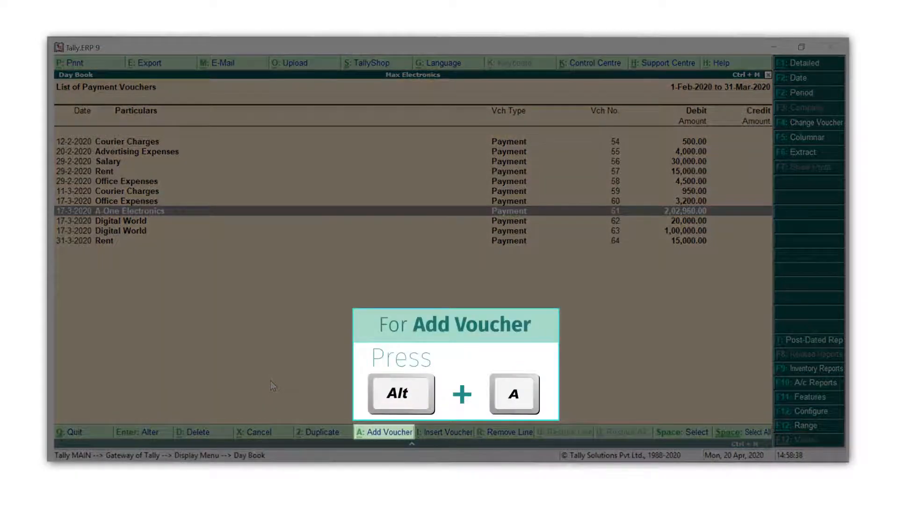
key(alt+a)
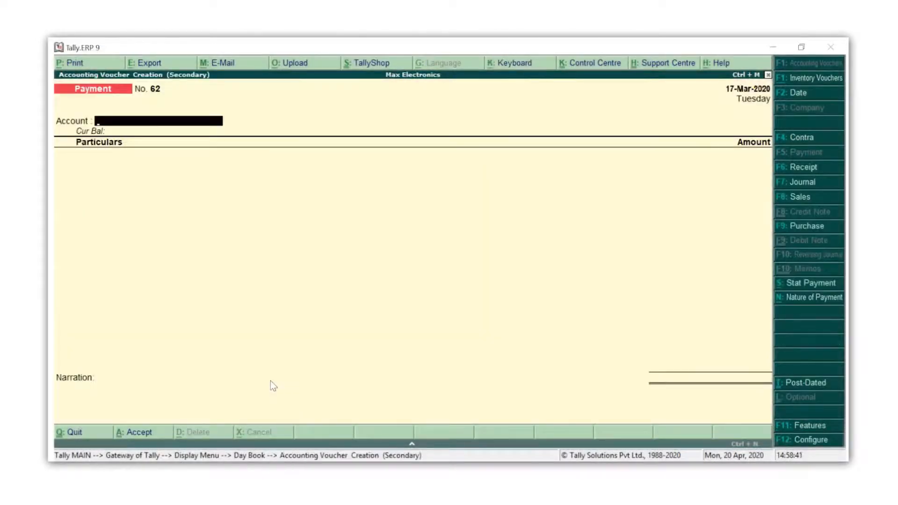
Set the new voucher's account to ICICI Bank and enter 3500 against Repairs and Maintenance Charges
text(ici)
key(Return)
text(Rep)
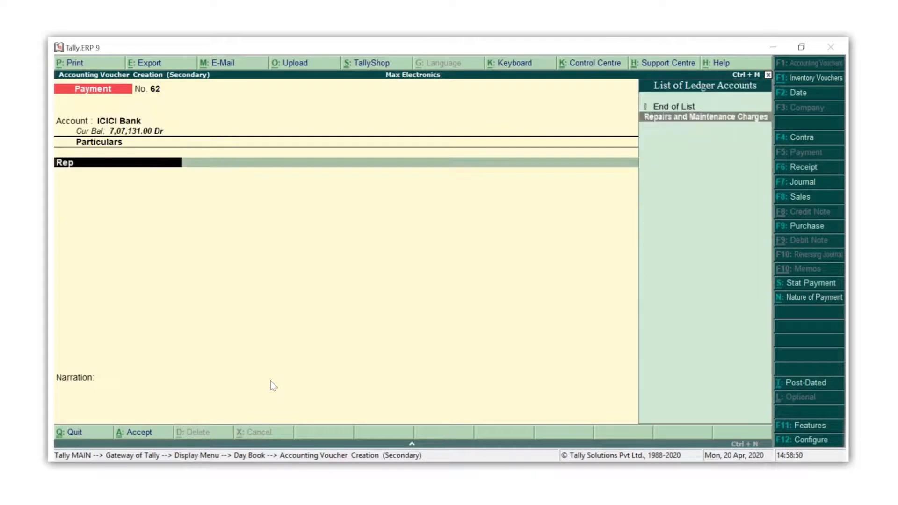
key(Return)
text(3500)
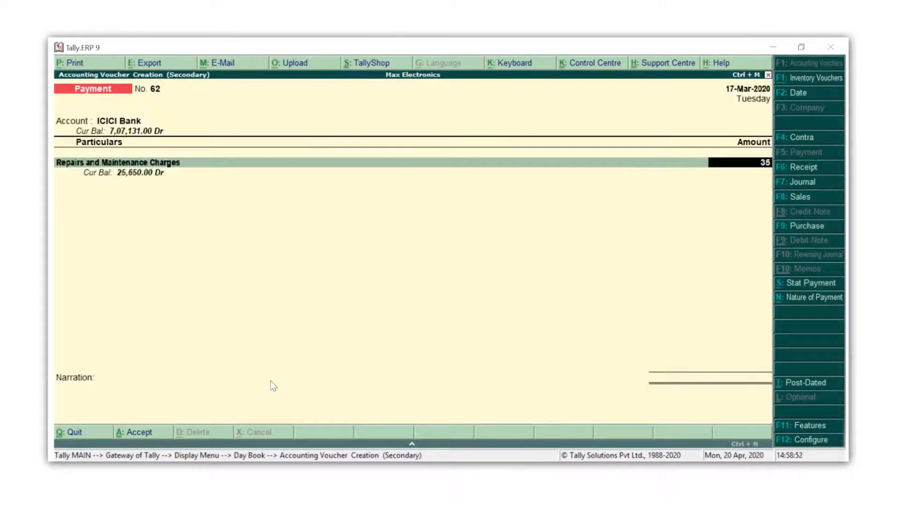
key(Return)
Enter cheque number 564316 in the repairs payment's bank details and accept the voucher
key(Return)
key(Return)
key(Return)
key(Return)
text(564316)
key(Return)
key(Return)
key(Return)
key(Return)
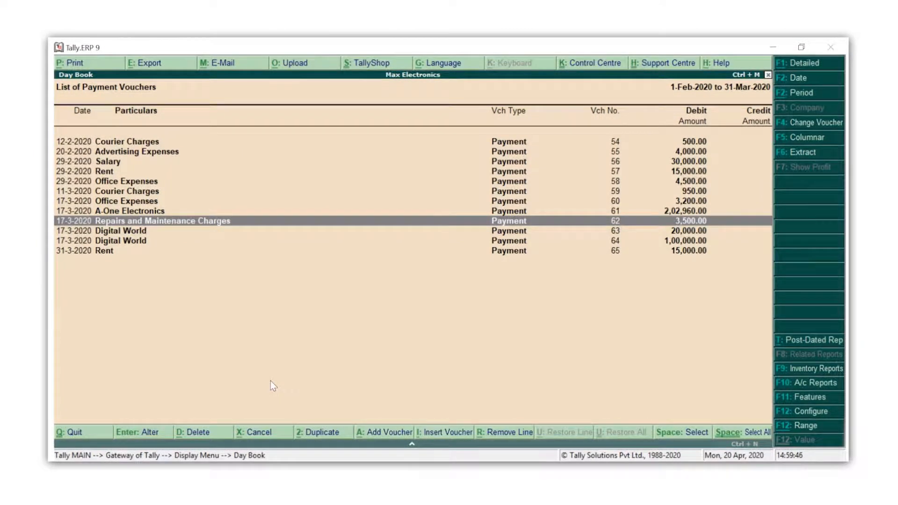
Cancel the Courier Charges payment voucher dated 11-3-2020
key(Up)
key(Up)
key(Up)
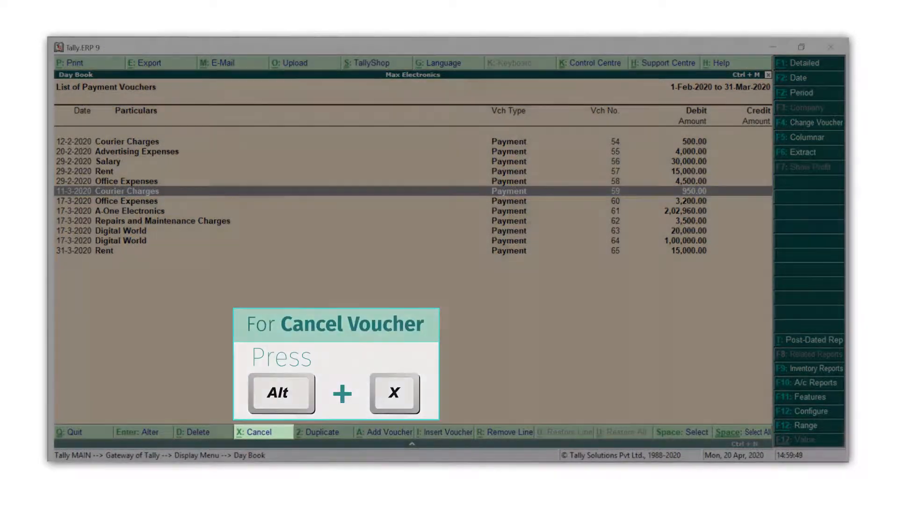
key(alt+x)
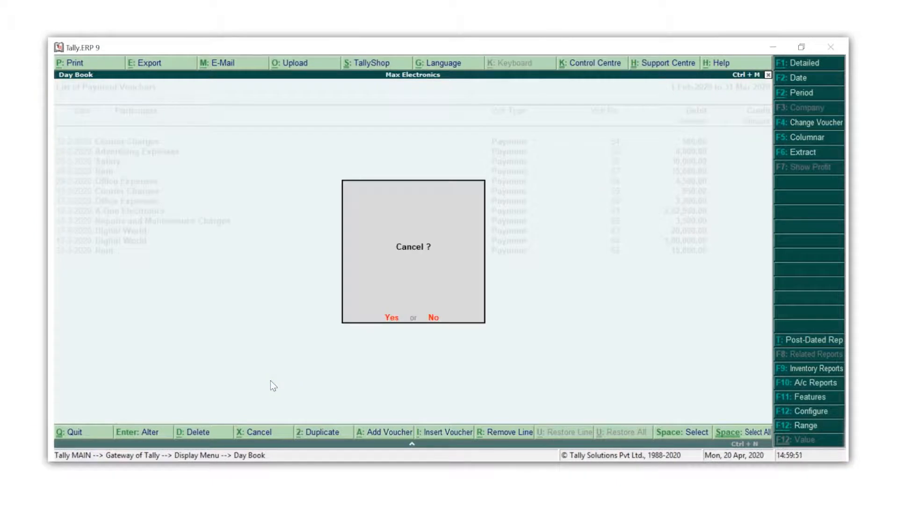
key(y)
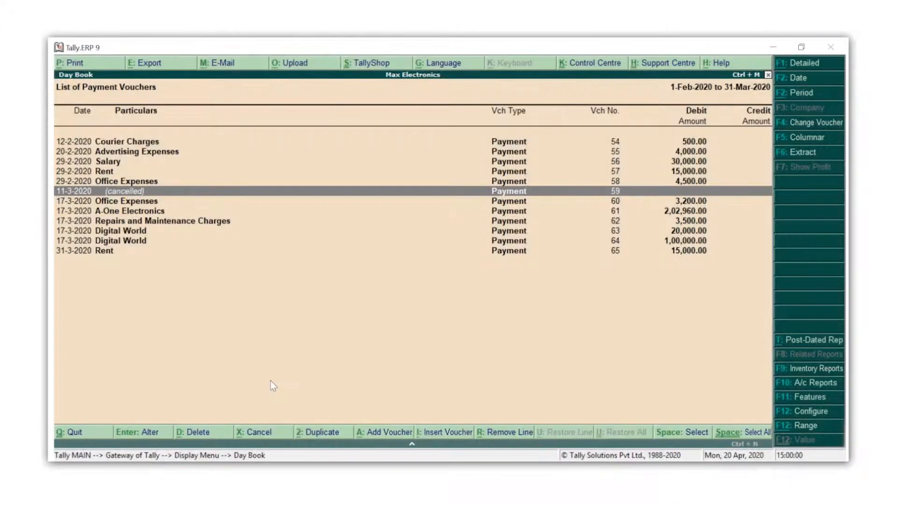